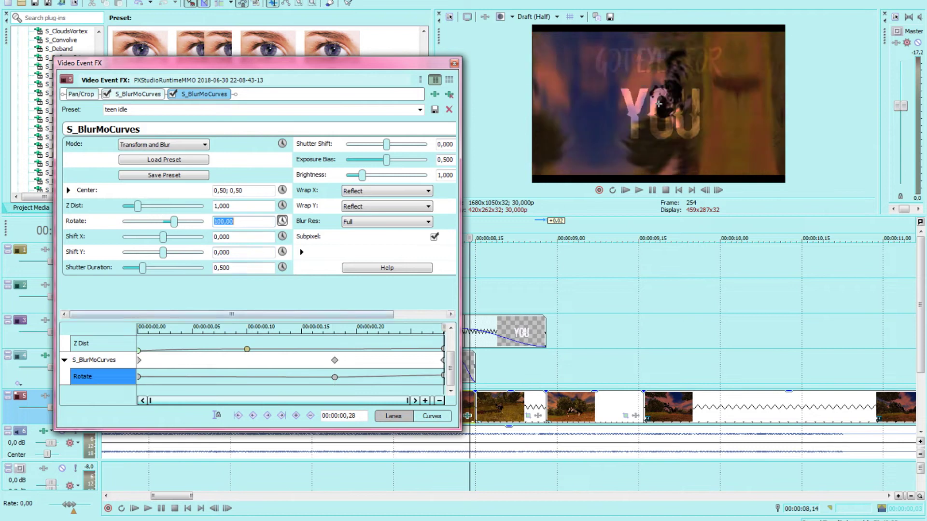
Step: Set the second S_BlurMoCurves' Rotate keyframe at 00:00:00,18 to -22,04 with Slow Fade interpolation
{"action": "left_click", "coordinate": [335, 377]}
{"action": "right_click", "coordinate": [335, 377]}
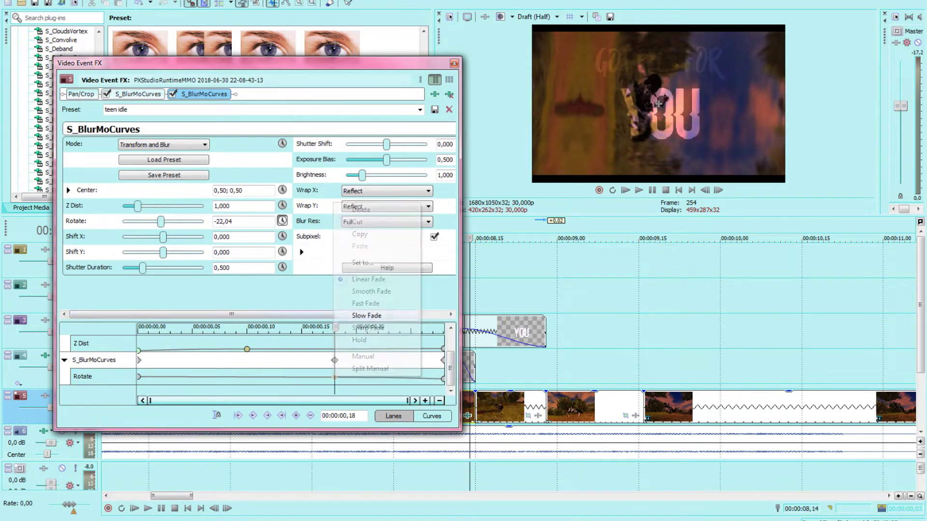
{"action": "left_click", "coordinate": [362, 206]}
{"action": "left_click", "coordinate": [454, 63]}
Step: Apply the teen idle S_BlurMoCurves preset to the clip at 00:00:08,16 and animate Rotate from 100 to 26,94 at 00:00:00,04
{"action": "left_click", "coordinate": [480, 294]}
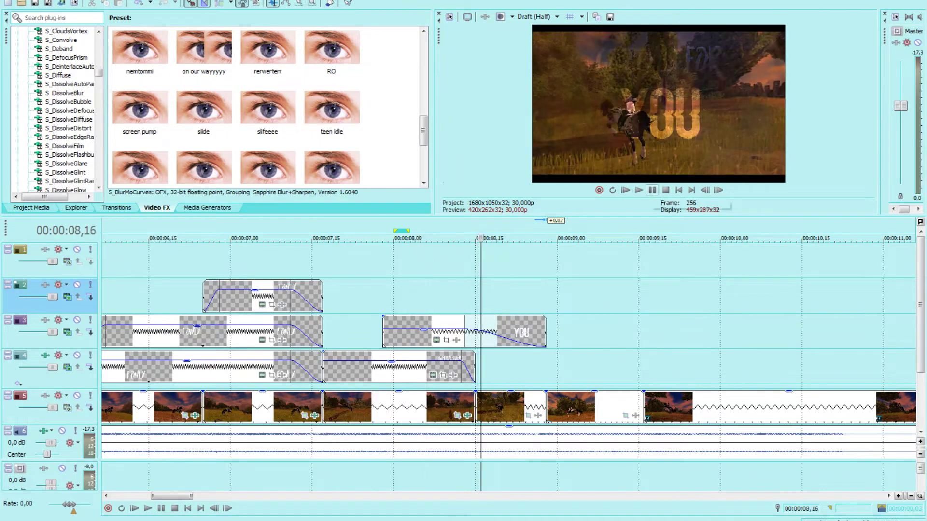
{"action": "left_click_drag", "start_coordinate": [332, 109], "coordinate": [452, 408]}
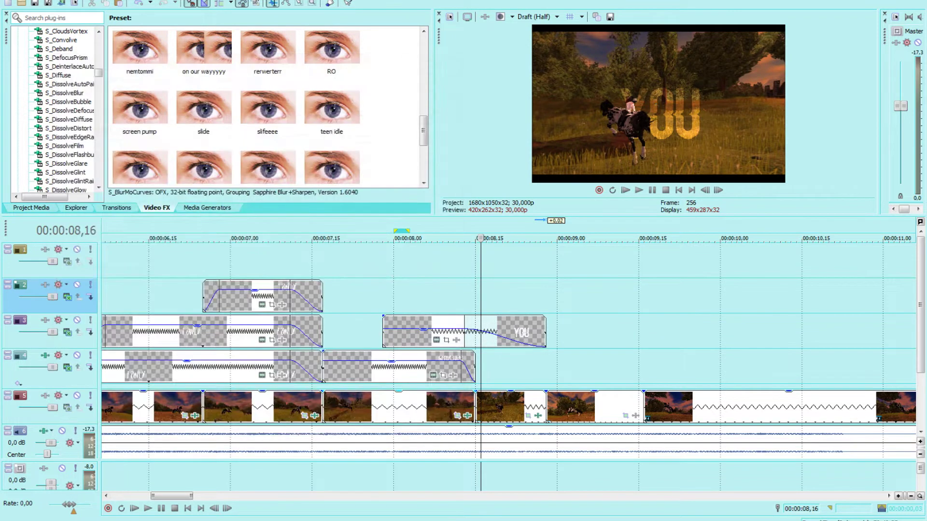
{"action": "right_click", "coordinate": [139, 393]}
{"action": "left_click", "coordinate": [154, 196]}
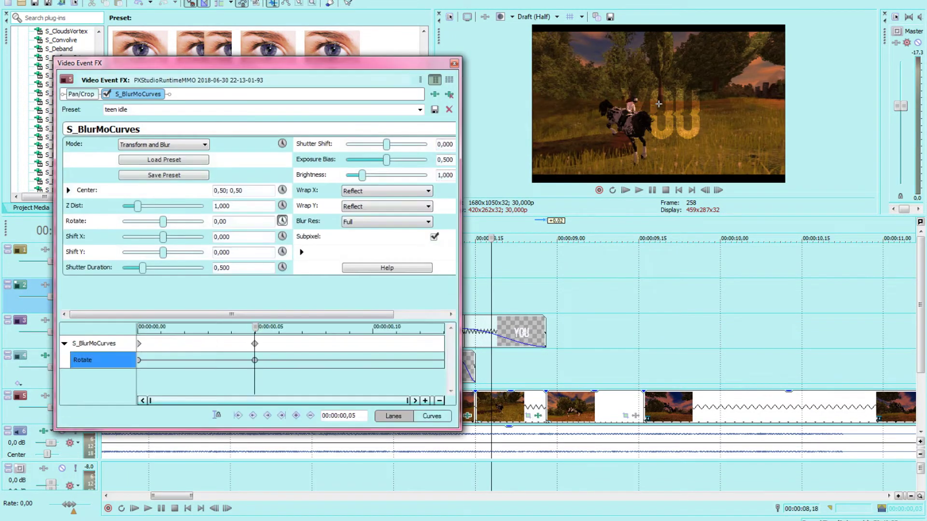
{"action": "left_click_drag", "start_coordinate": [254, 344], "coordinate": [231, 344]}
{"action": "left_click", "coordinate": [231, 360]}
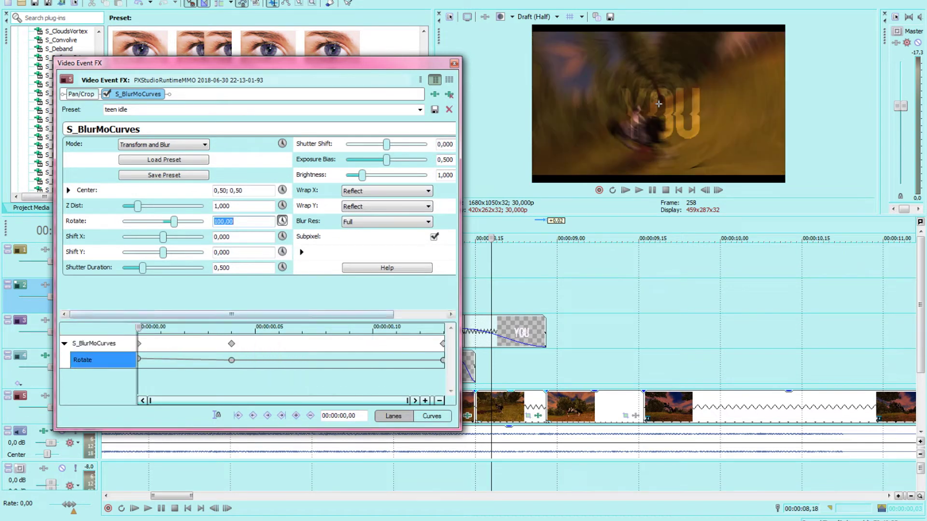
{"action": "left_click_drag", "start_coordinate": [165, 222], "coordinate": [167, 221]}
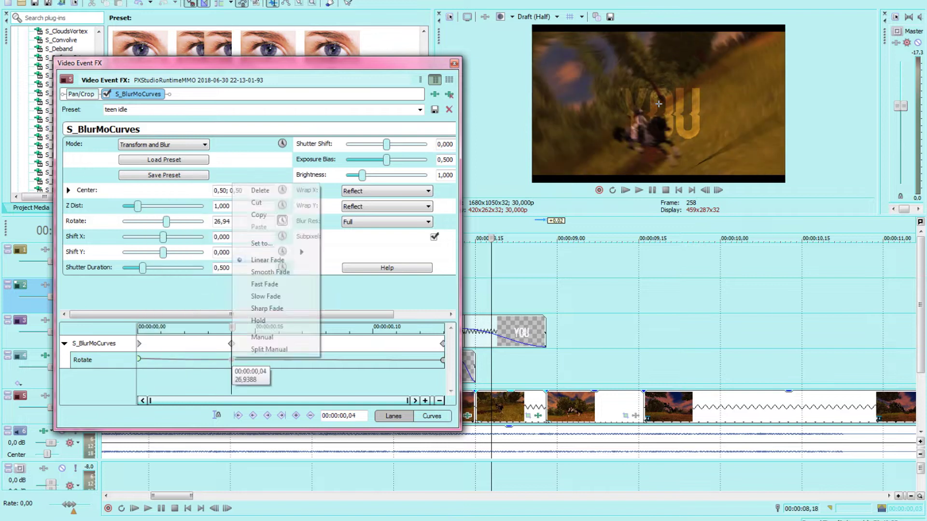
{"action": "left_click", "coordinate": [454, 63]}
Step: Play back the rotation at the clip transition and check the clip's S_BlurMoCurves keyframes
{"action": "key", "text": "space"}
{"action": "key", "text": "space"}
{"action": "left_click", "coordinate": [452, 375]}
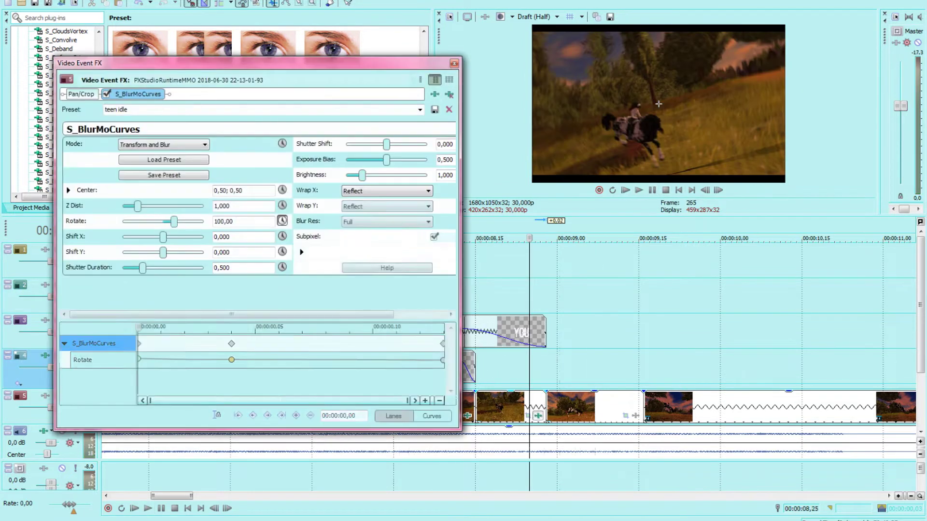
{"action": "left_click", "coordinate": [453, 64]}
{"action": "key", "text": "space"}
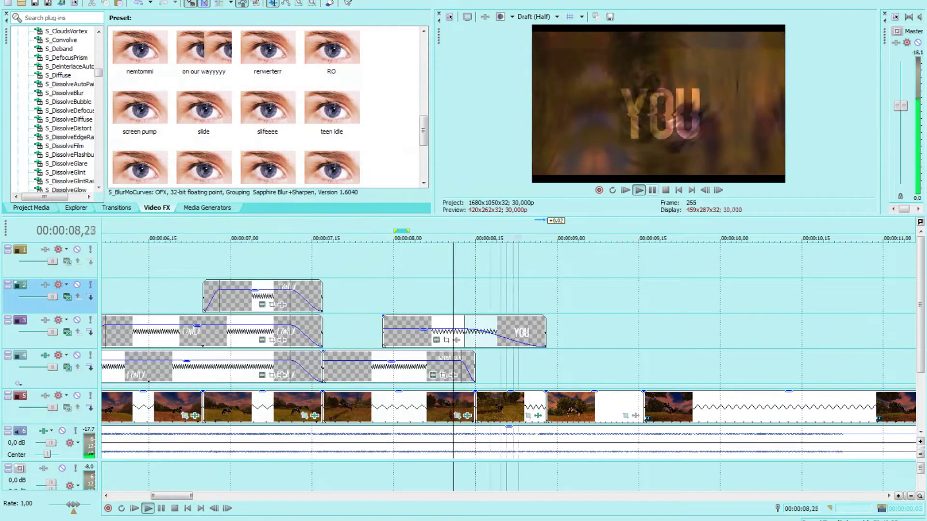
{"action": "key", "text": "space"}
Step: Add a second teen idle S_BlurMoCurves to the same clip and animate Rotate with keyframes at 00:00:00,08 and 00:00:00,13
{"action": "left_click_drag", "start_coordinate": [331, 120], "coordinate": [468, 367]}
{"action": "left_click", "coordinate": [283, 221]}
{"action": "left_click", "coordinate": [337, 376]}
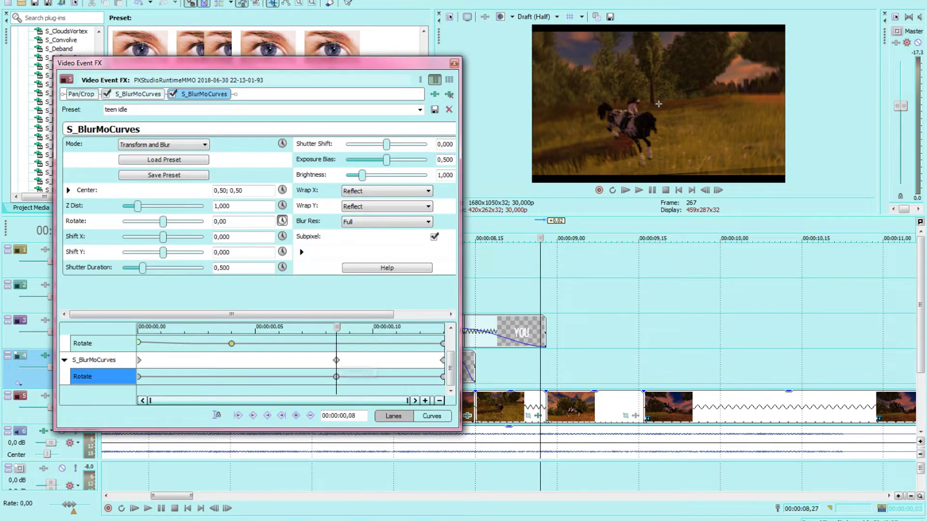
{"action": "left_click", "coordinate": [444, 378]}
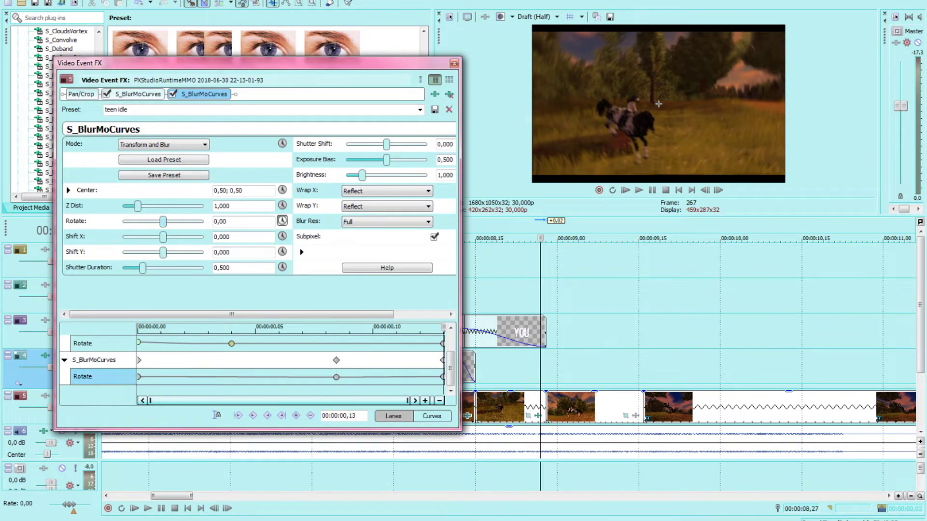
{"action": "right_click", "coordinate": [182, 375]}
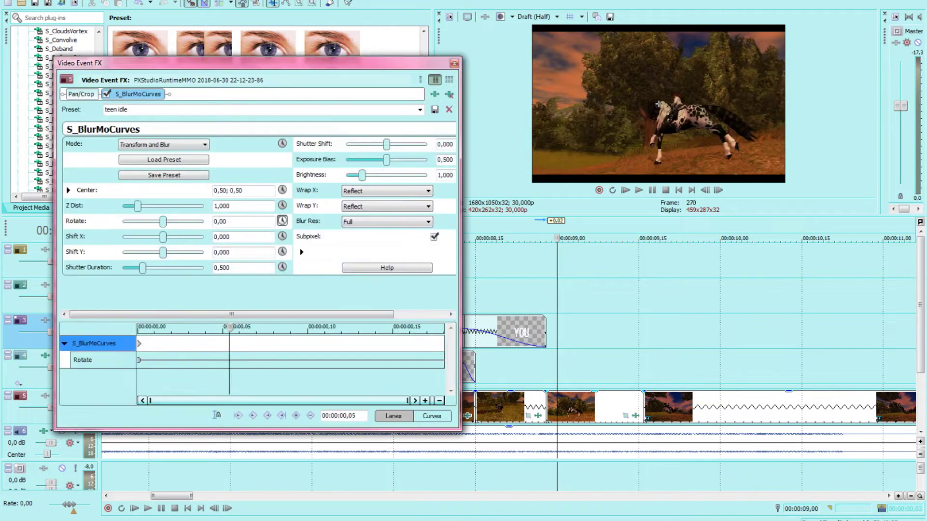
Step: Animate the blur's Rotate on the clip at 00:00:09,00, starting at 100 with an intermediate keyframe near 00:00:00,06, and preview it
{"action": "left_click", "coordinate": [244, 360]}
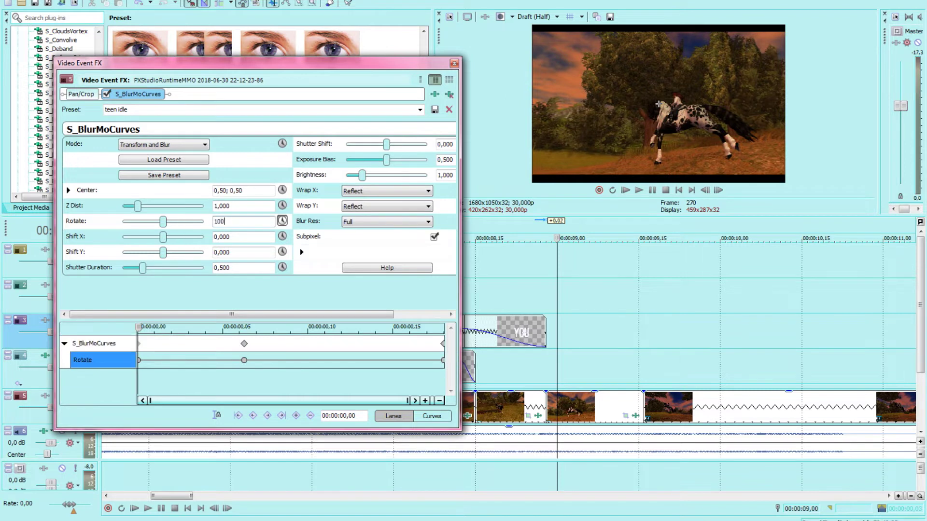
{"action": "right_click", "coordinate": [244, 360]}
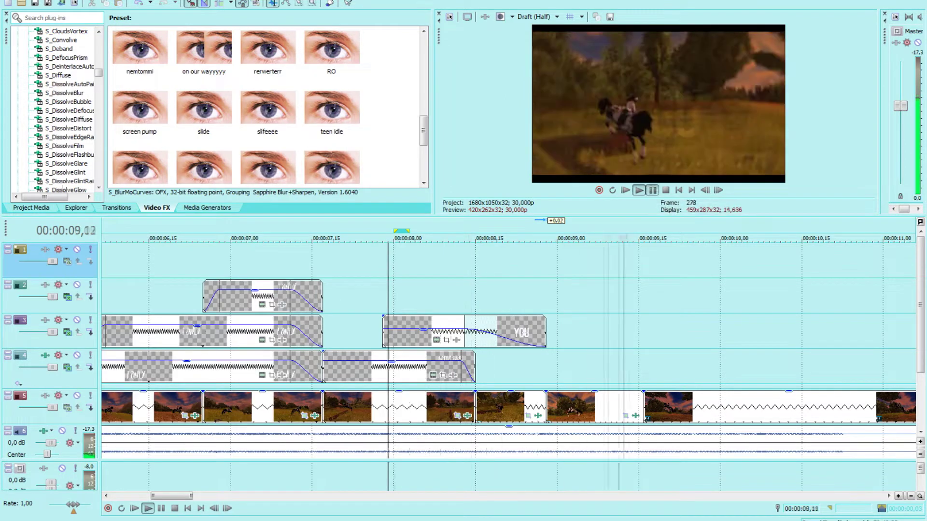
{"action": "key", "text": "space"}
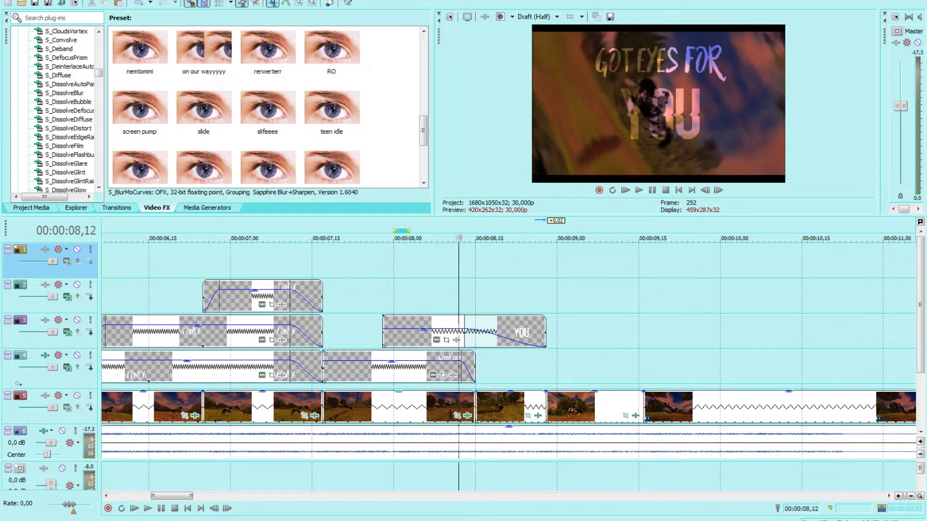
Step: Check both S_BlurMoCurves effects on the clip at 00:00:08,18 and play back the transitions
{"action": "left_click", "coordinate": [456, 416]}
{"action": "left_click", "coordinate": [445, 51]}
{"action": "left_click", "coordinate": [492, 408]}
{"action": "left_click", "coordinate": [538, 415]}
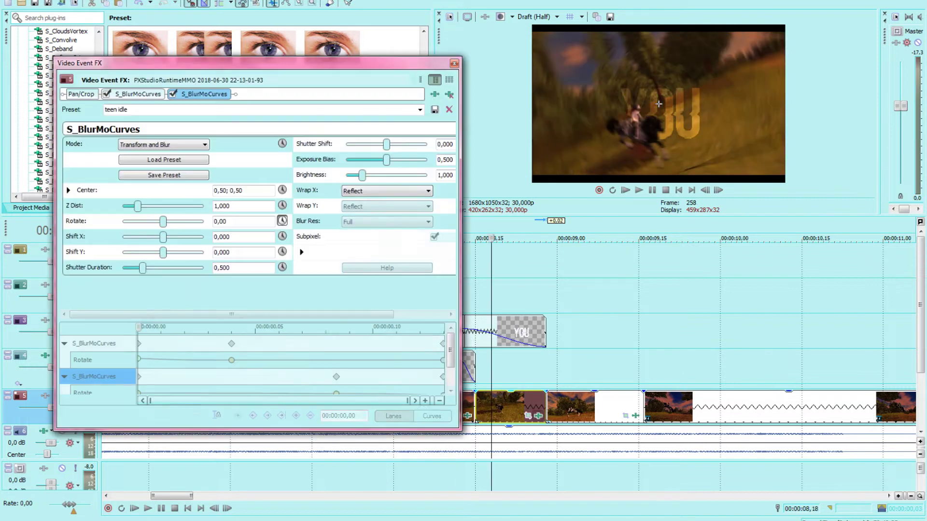
{"action": "left_click", "coordinate": [232, 343]}
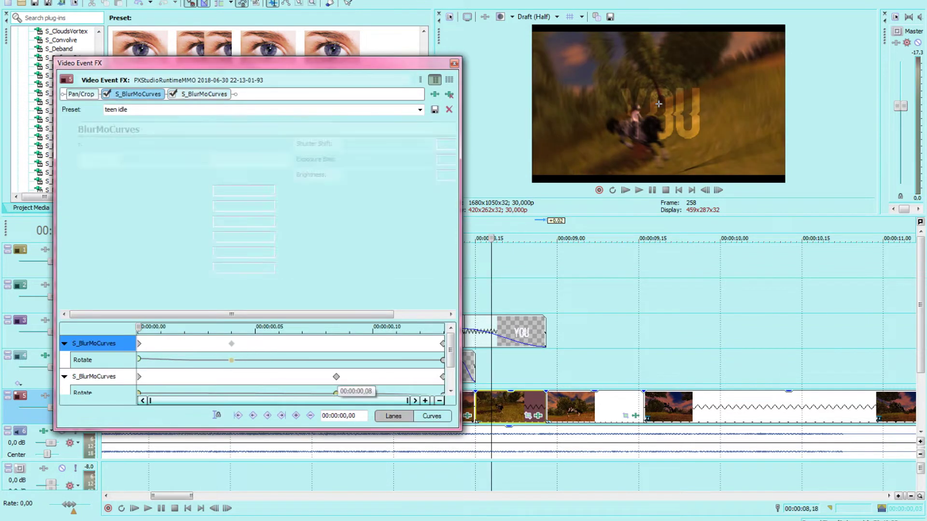
{"action": "left_click", "coordinate": [97, 377]}
{"action": "left_click", "coordinate": [454, 63]}
{"action": "key", "text": "space"}
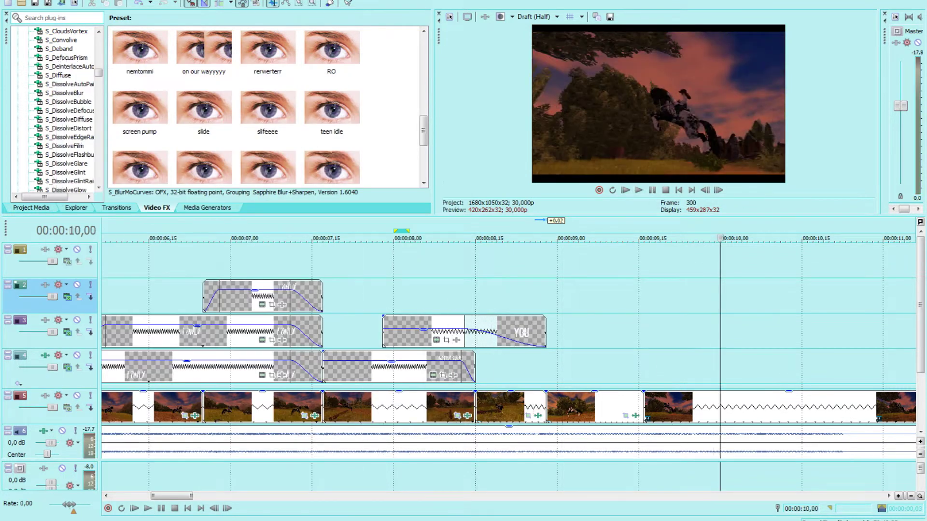
{"action": "key", "text": "space"}
{"action": "key", "text": "Up"}
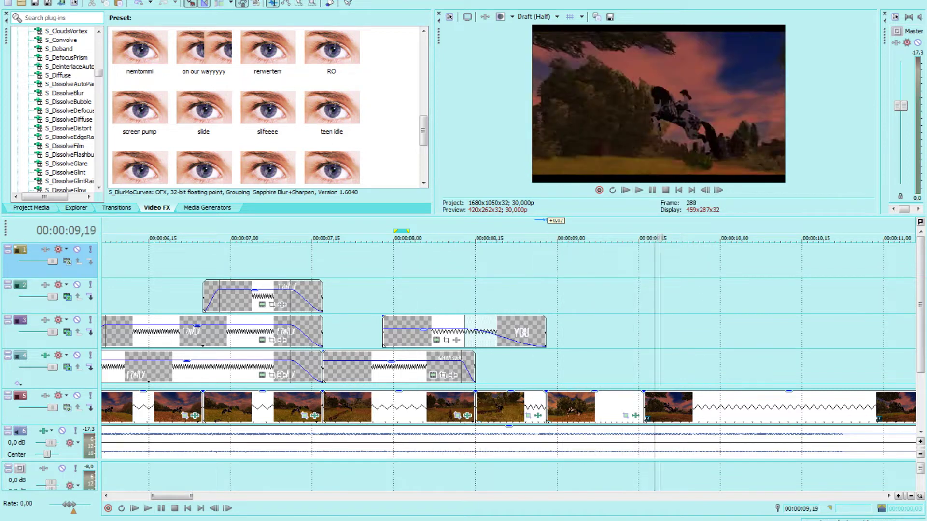
Step: Animate Rotate in the second S_BlurMoCurves of the clip before 00:00:09,15, adding a slightly negative middle keyframe with Slow Fade
{"action": "left_click", "coordinate": [635, 416]}
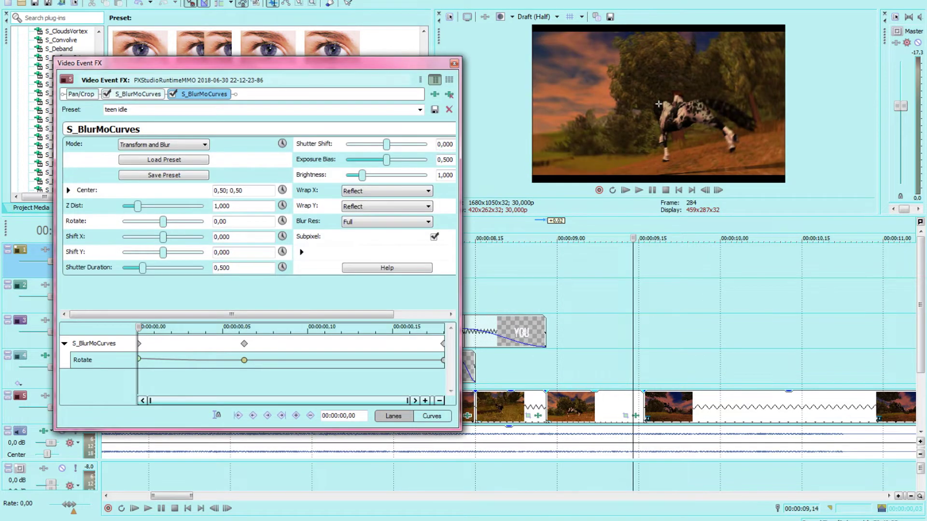
{"action": "left_click", "coordinate": [283, 220]}
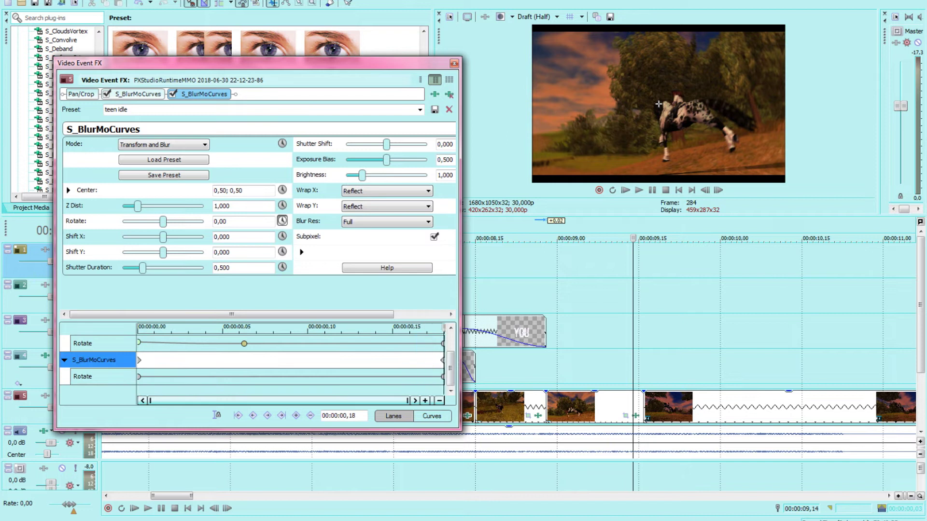
{"action": "left_click", "coordinate": [333, 377]}
{"action": "left_click", "coordinate": [358, 360]}
{"action": "left_click_drag", "start_coordinate": [163, 221], "coordinate": [161, 221]}
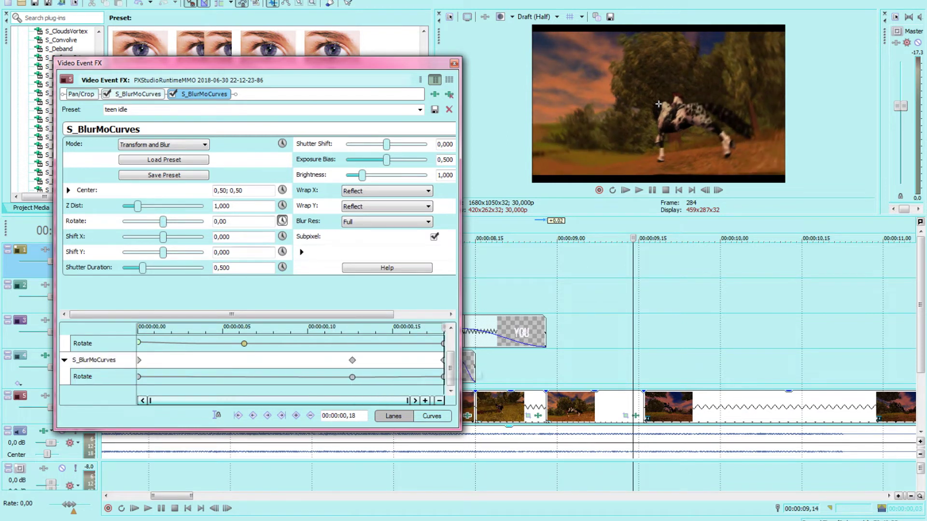
{"action": "right_click", "coordinate": [352, 377]}
{"action": "left_click", "coordinate": [381, 315]}
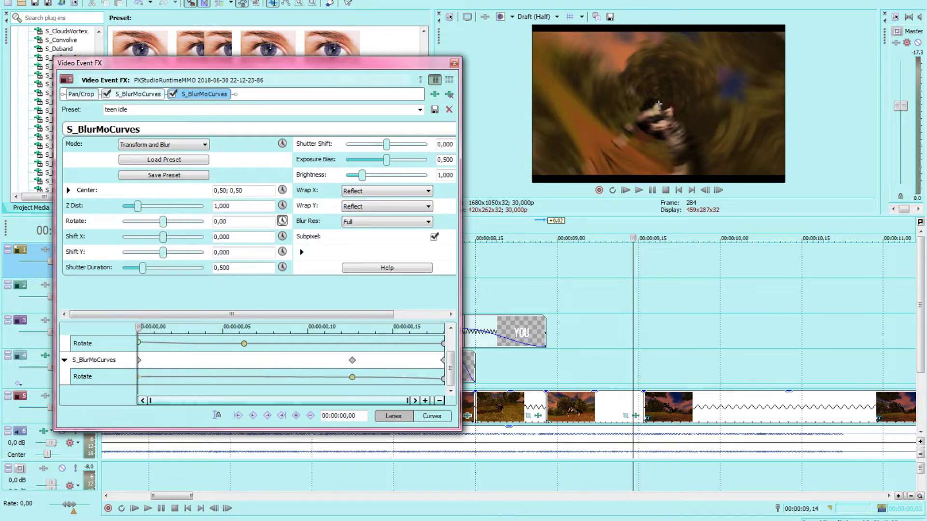
{"action": "left_click", "coordinate": [453, 62]}
Step: Animate the S_BlurMoCurves Rotate on the clip at 00:00:09,19, starting at 100 with an intermediate keyframe
{"action": "left_click", "coordinate": [660, 367]}
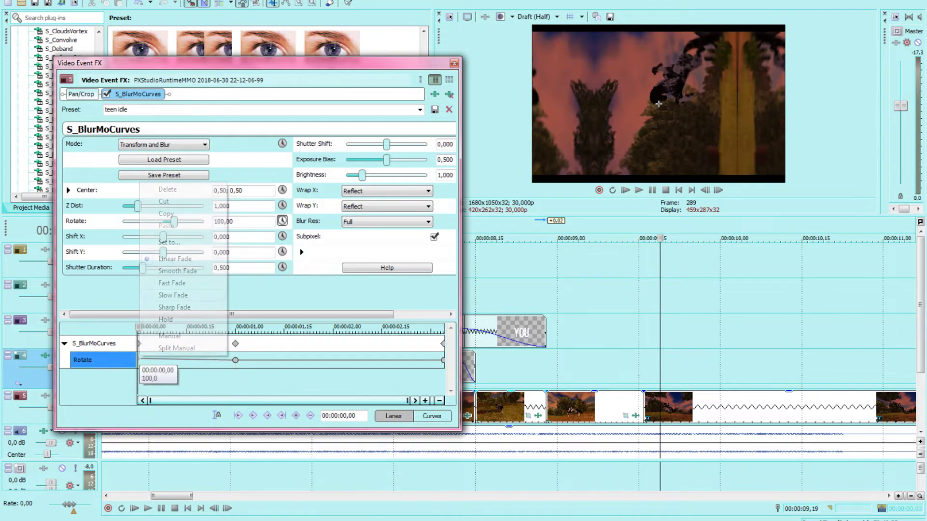
{"action": "left_click", "coordinate": [235, 360]}
{"action": "key", "text": "Escape"}
Step: Play back the finished clip transitions and the GOT EYES FOR YOU titles
{"action": "key", "text": "space"}
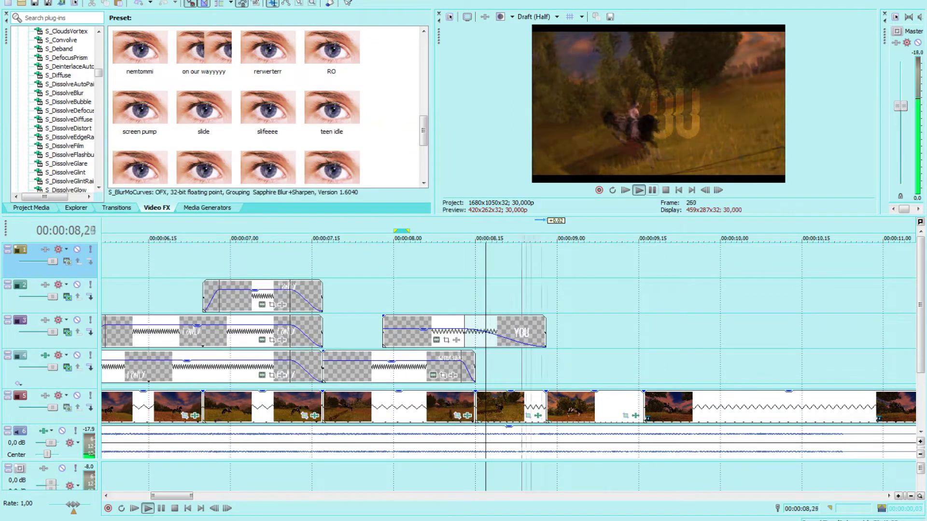
{"action": "key", "text": "Down"}
{"action": "key", "text": "Down"}
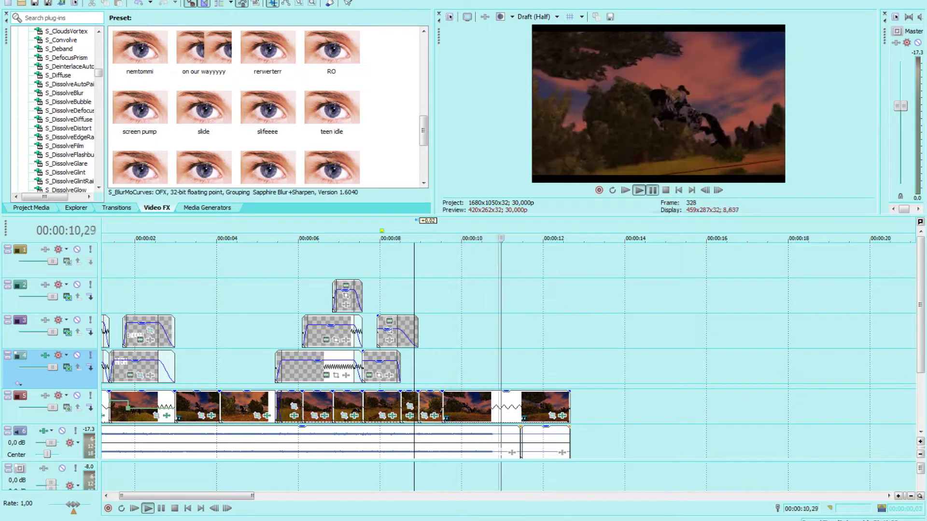
{"action": "key", "text": "Up"}
{"action": "key", "text": "Up"}
{"action": "key", "text": "space"}
{"action": "key", "text": "Up"}
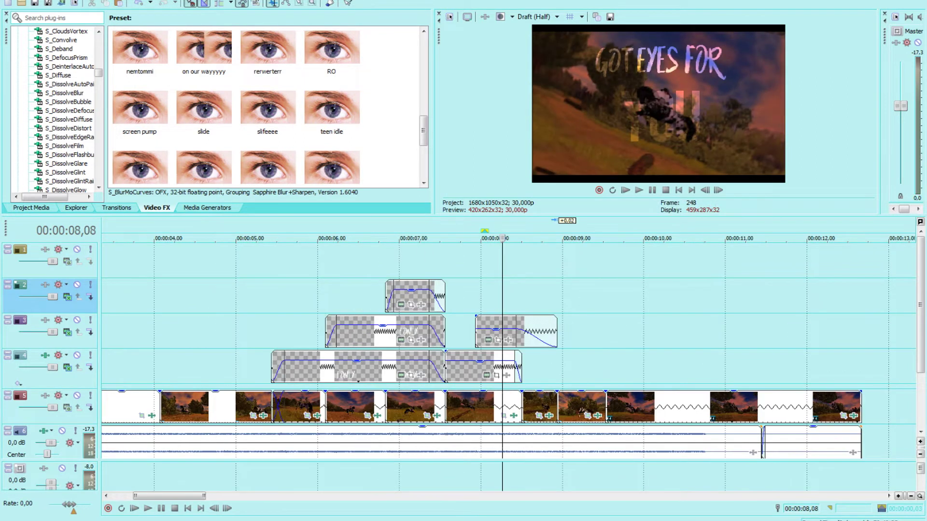
Step: Add the Wave effect to the YOU title with vertical waves 3,420, amplitudes 0,039 and 0,027, and phases 0,522 and 0,224
{"action": "key", "text": "w"}
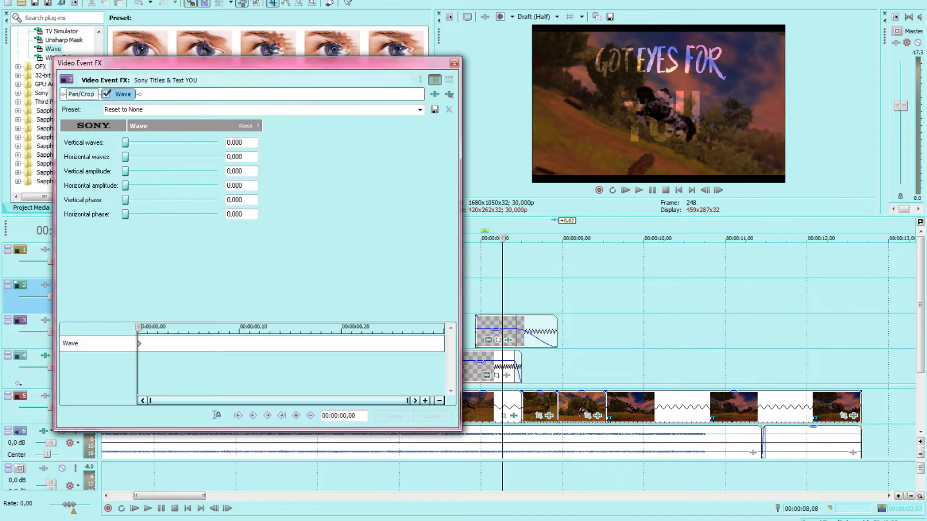
{"action": "left_click_drag", "start_coordinate": [125, 143], "coordinate": [131, 143]}
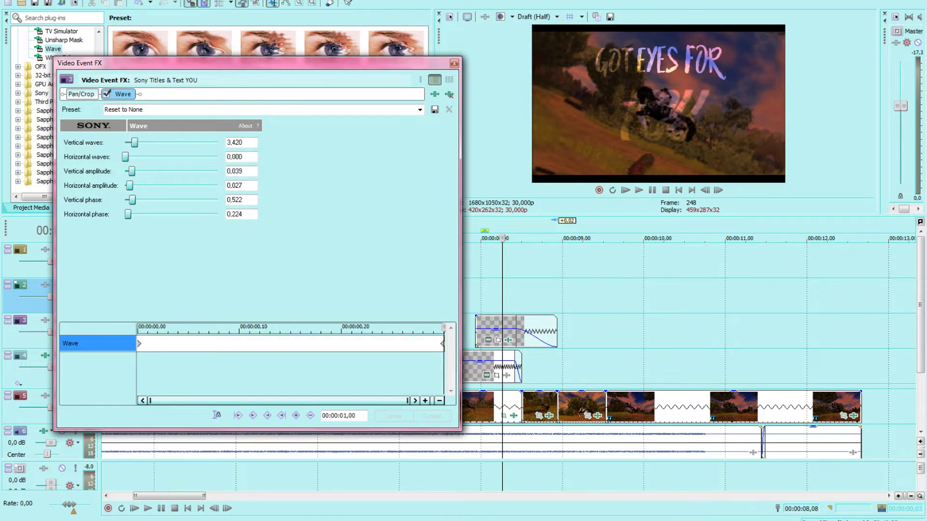
{"action": "key", "text": "Escape"}
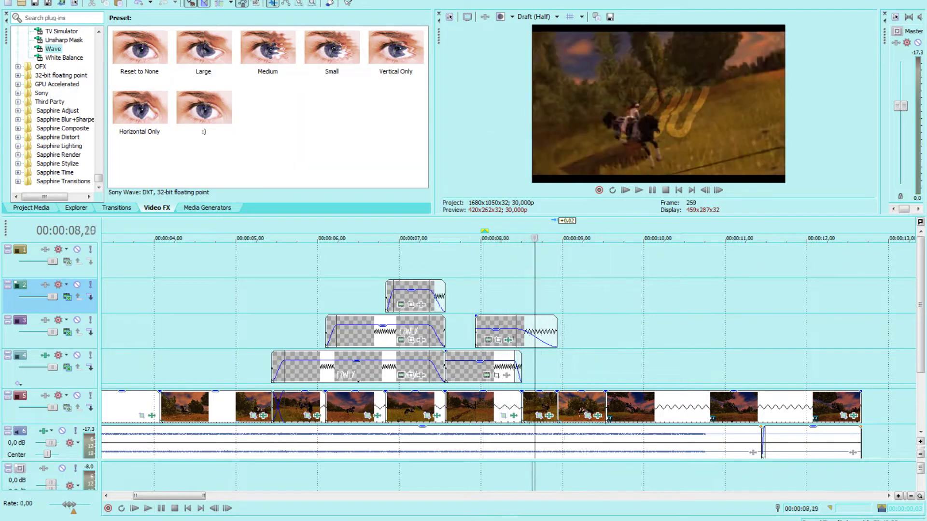
Step: Set the starting vertical waves of the YOU title's Wave effect to 4,760
{"action": "left_click", "coordinate": [508, 340]}
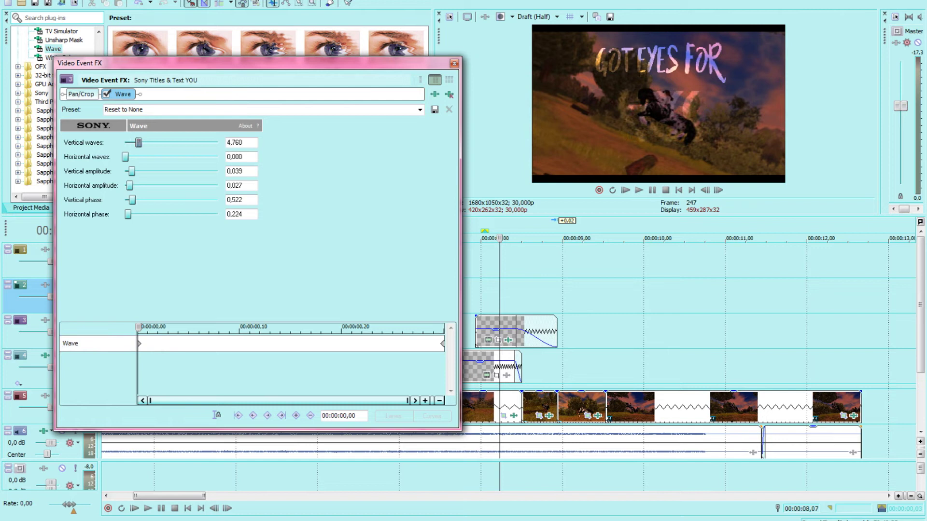
{"action": "key", "text": "Escape"}
{"action": "left_click", "coordinate": [518, 340]}
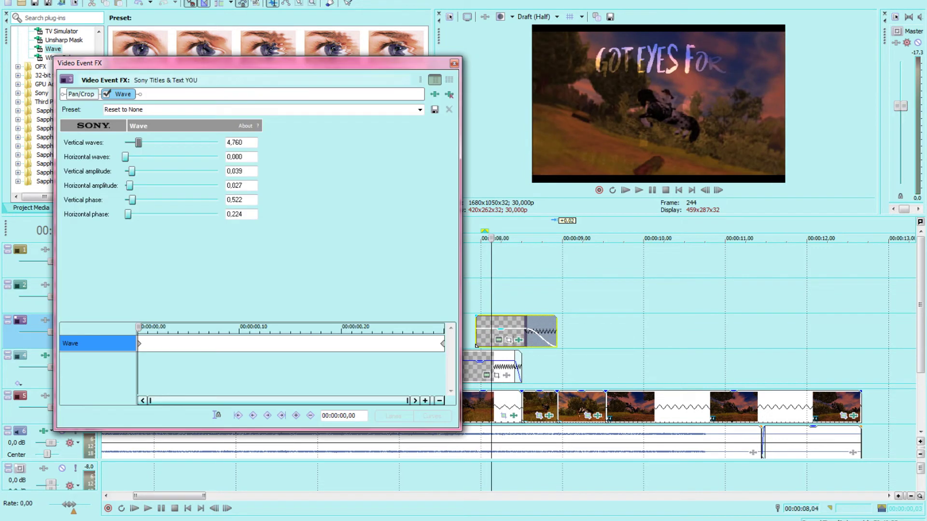
{"action": "key", "text": "Escape"}
{"action": "left_click", "coordinate": [518, 340]}
{"action": "key", "text": "Escape"}
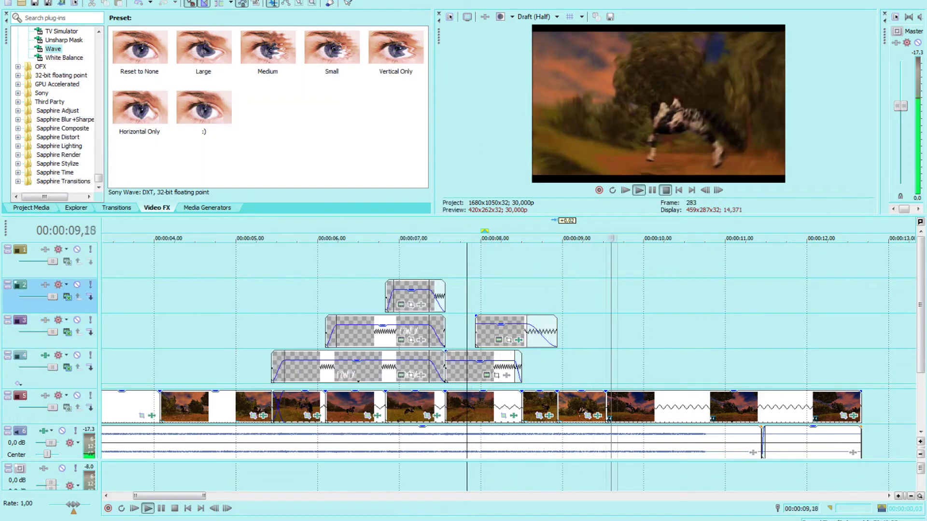
Step: Set the YOU title's starting Wave values to vertical waves 3,040, horizontal waves 4,570 and vertical amplitude 0,027, and preview it
{"action": "key", "text": "space"}
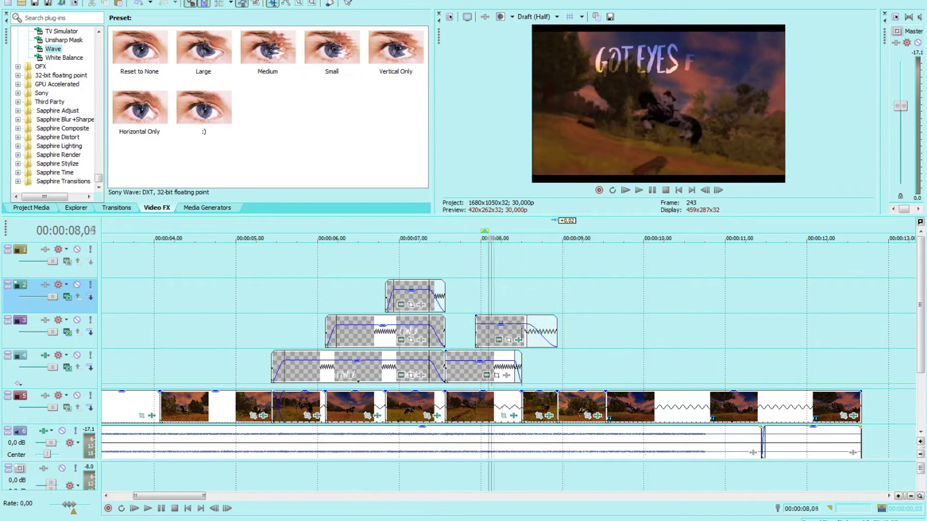
{"action": "left_click", "coordinate": [519, 340]}
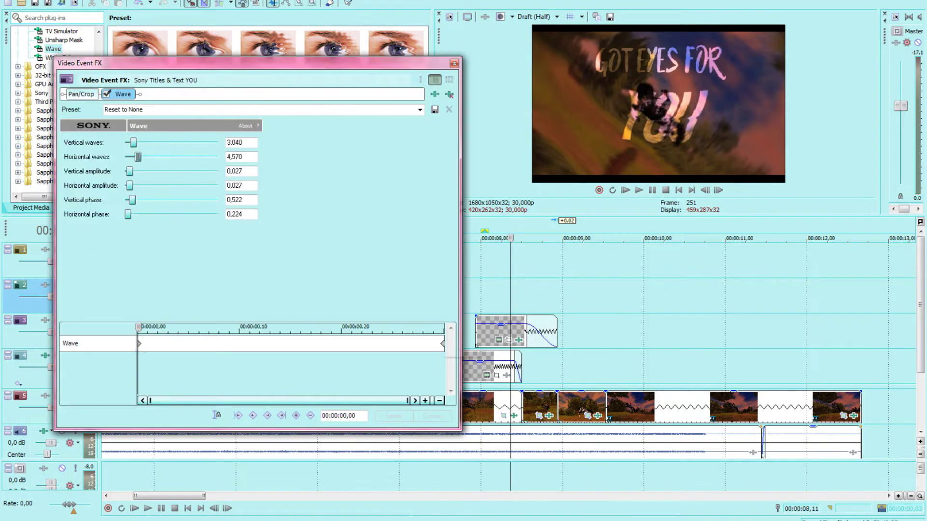
{"action": "left_click", "coordinate": [453, 63]}
{"action": "key", "text": "space"}
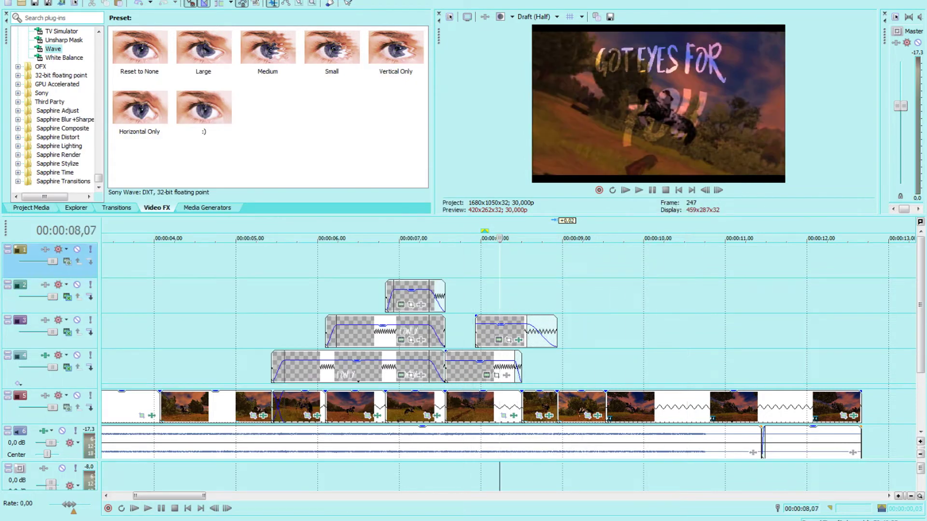
Step: Play back the edit across the whole timeline to review the titles and transitions
{"action": "key", "text": "ctrl+Home"}
{"action": "key", "text": "Down"}
{"action": "key", "text": "Down"}
{"action": "key", "text": "Down"}
{"action": "key", "text": "Down"}
{"action": "key", "text": "Down"}
{"action": "key", "text": "Down"}
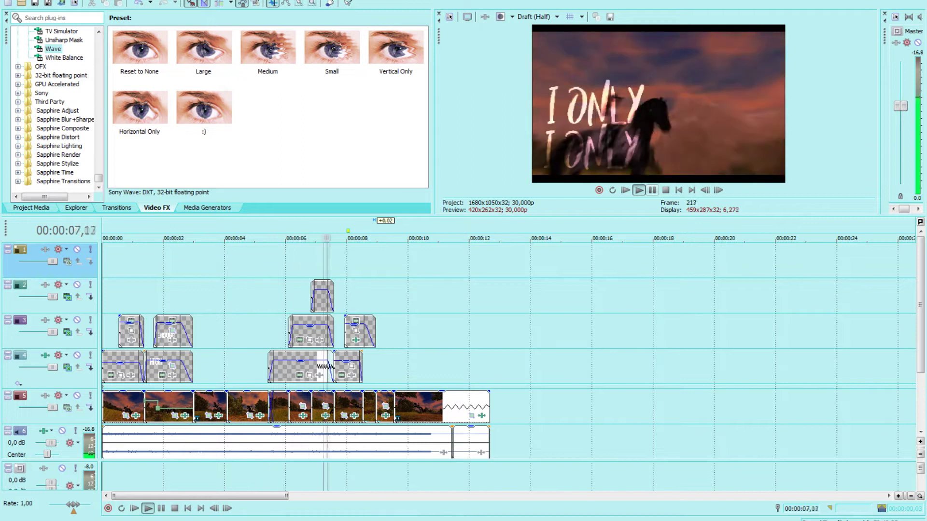
{"action": "key", "text": "Down"}
{"action": "key", "text": "shift+space"}
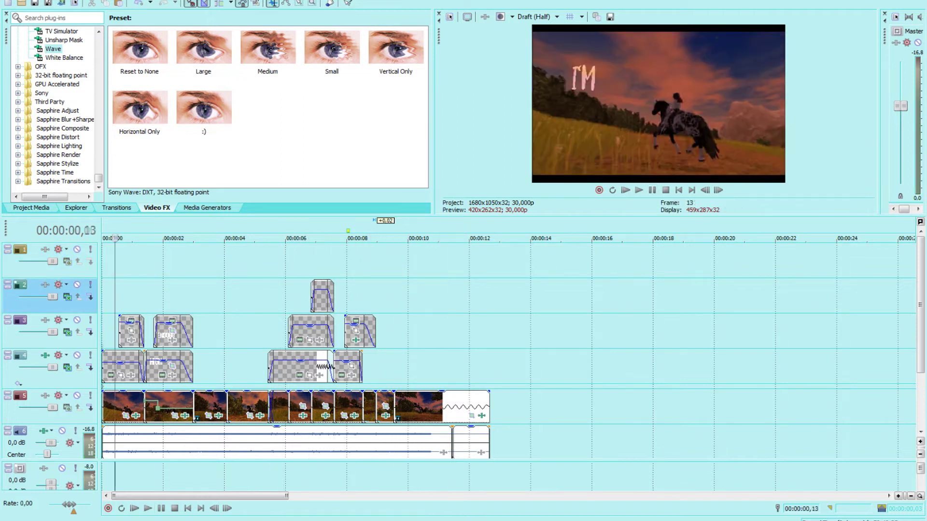
Step: Play the edit from the start and place seven markers on the beats between about 2 and 10 seconds
{"action": "key", "text": "ctrl+Home"}
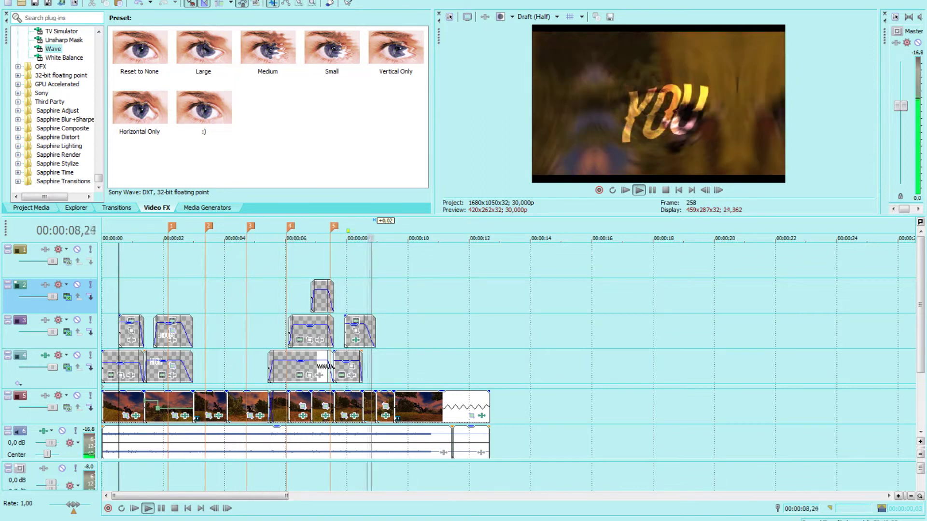
{"action": "key", "text": "m"}
{"action": "key", "text": "ctrl+Home"}
Step: Try placing an extra beat marker around the one-second point and replay the opening to check its timing
{"action": "key", "text": "space"}
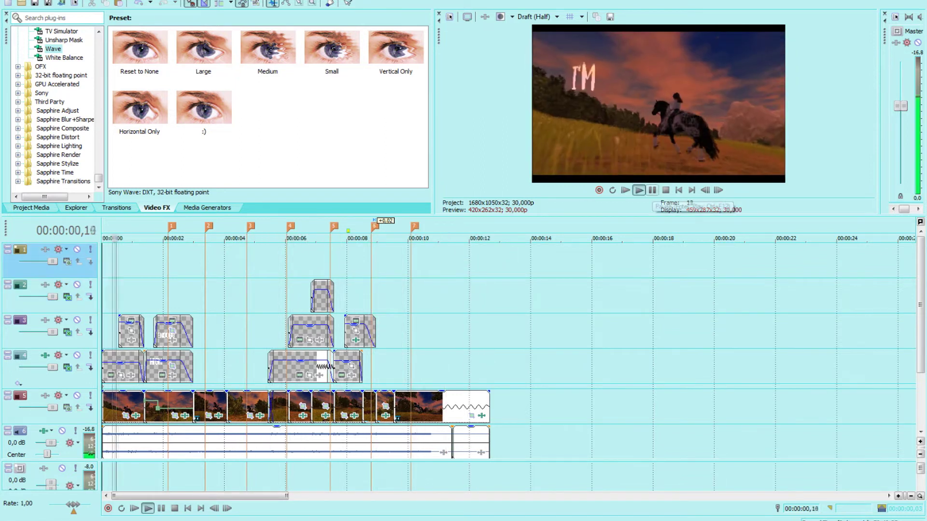
{"action": "key", "text": "m"}
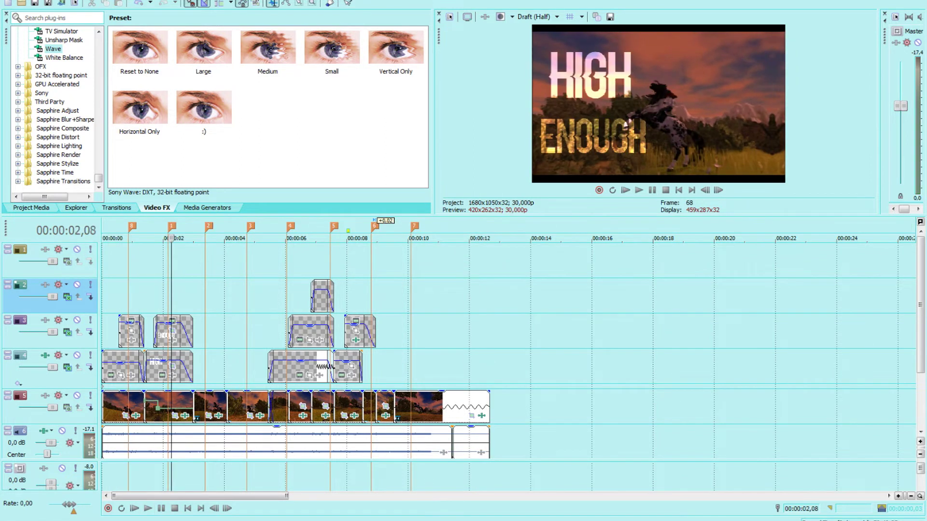
{"action": "key", "text": "Up"}
{"action": "key", "text": "m"}
{"action": "key", "text": "space"}
{"action": "key", "text": "Down"}
{"action": "key", "text": "ctrl+z"}
{"action": "key", "text": "ctrl+Home"}
{"action": "key", "text": "space"}
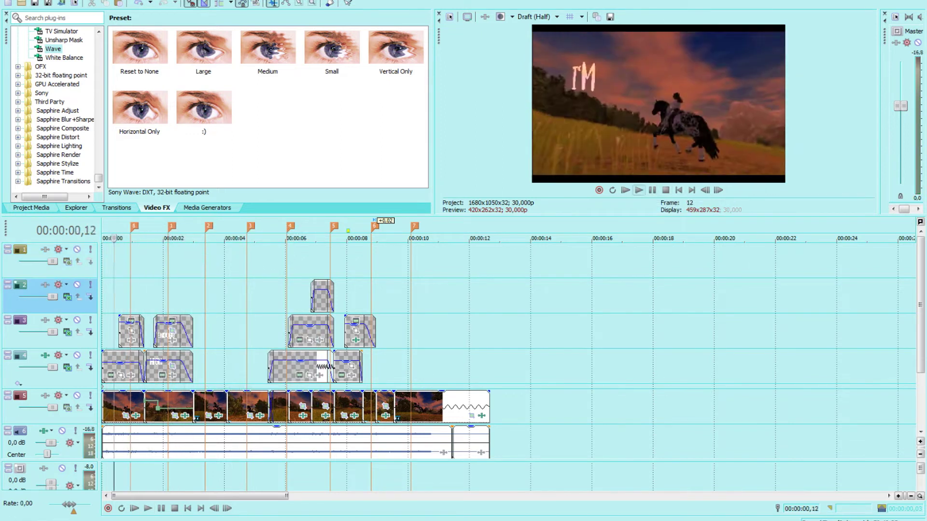
{"action": "key", "text": "space"}
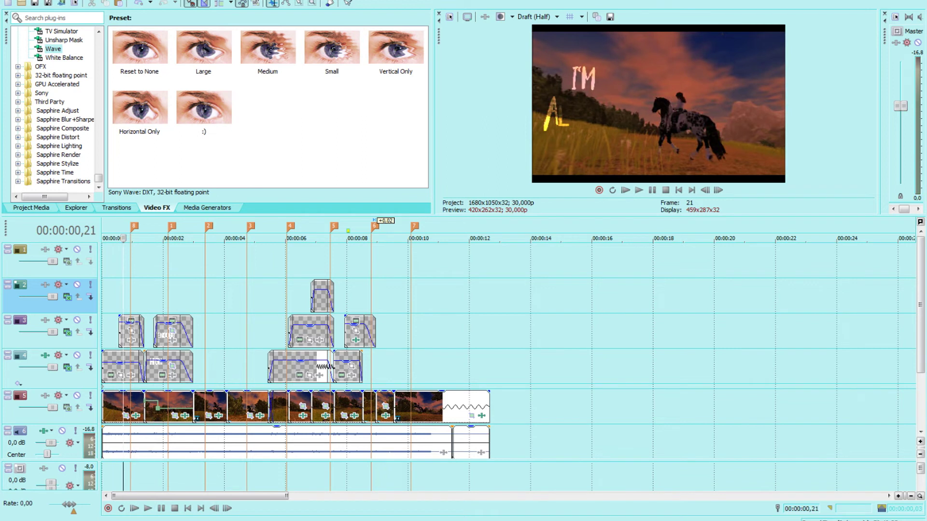
Step: Browse the media generators for a Solid Color generator
{"action": "key", "text": "alt+9"}
{"action": "left_click", "coordinate": [64, 137]}
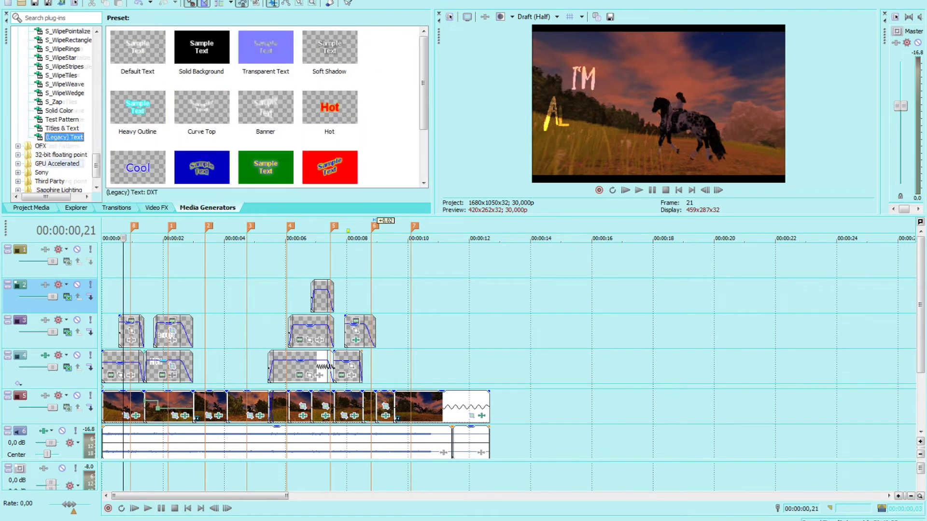
{"action": "scroll", "coordinate": [53, 111], "scroll_direction": "up", "scroll_amount": 3}
{"action": "scroll", "coordinate": [483, 338], "scroll_direction": "up", "scroll_amount": 2}
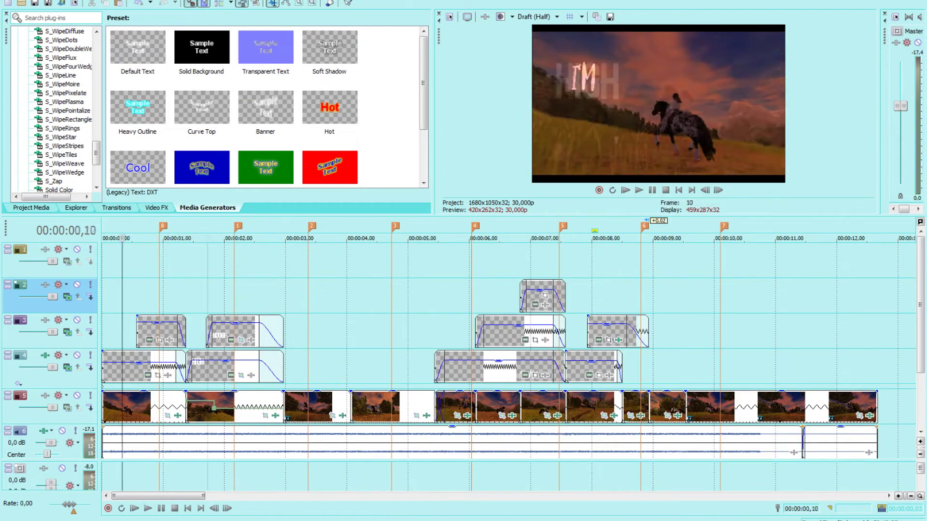
Step: Split the second video clip around marker 1 and play back the cut
{"action": "left_click", "coordinate": [224, 408]}
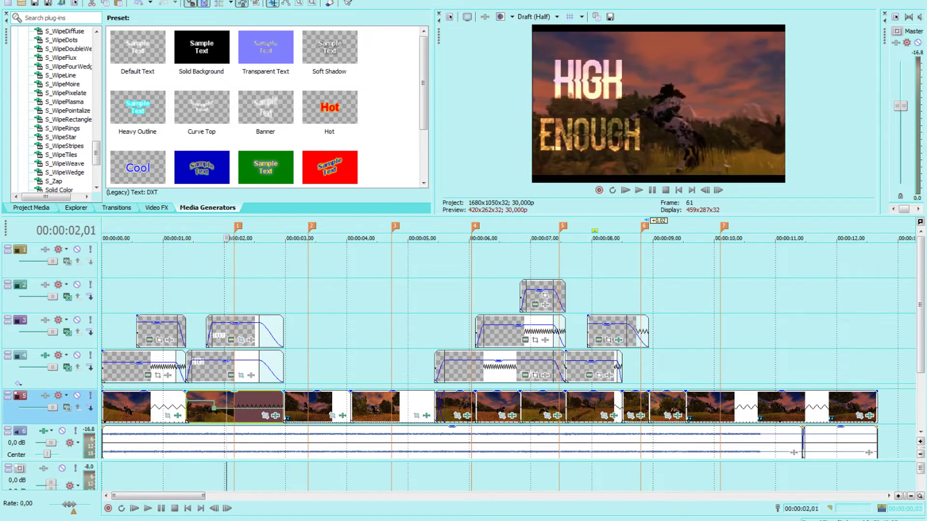
{"action": "key", "text": "space"}
{"action": "key", "text": "space"}
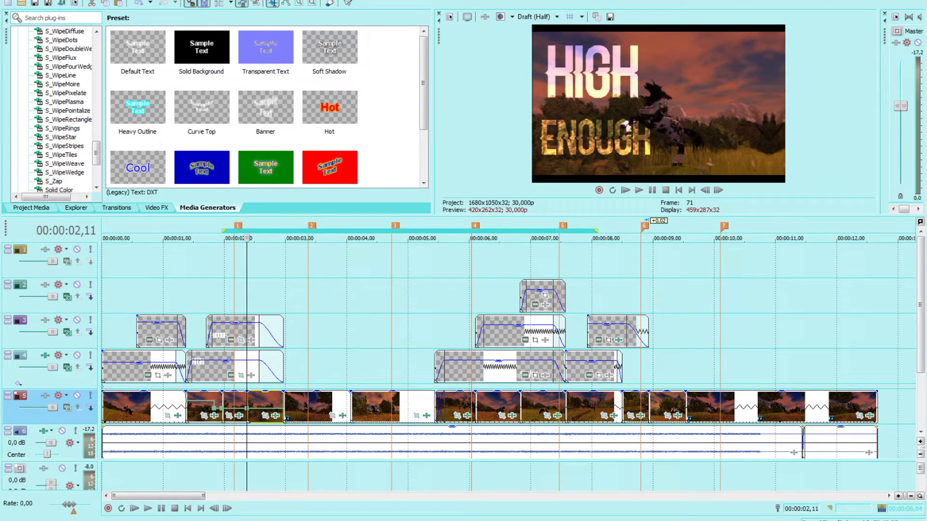
{"action": "left_click", "coordinate": [639, 190]}
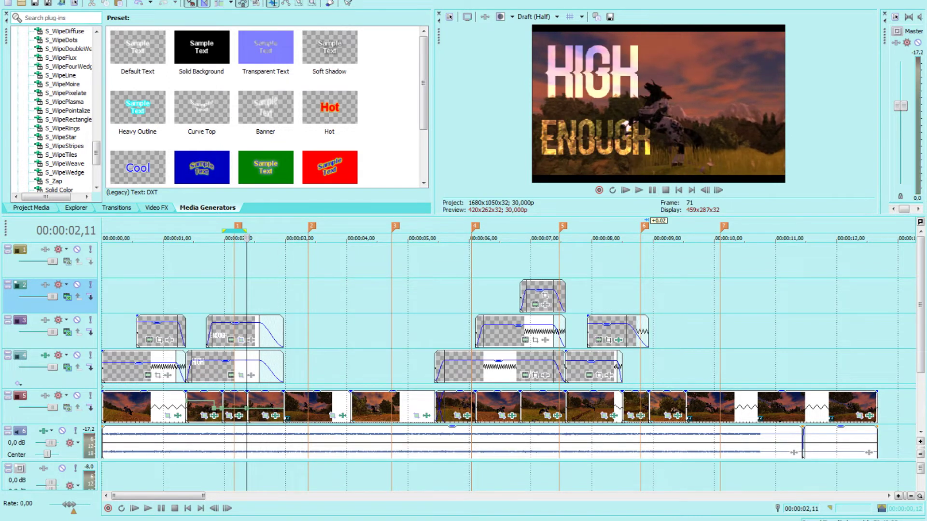
{"action": "left_click", "coordinate": [221, 407]}
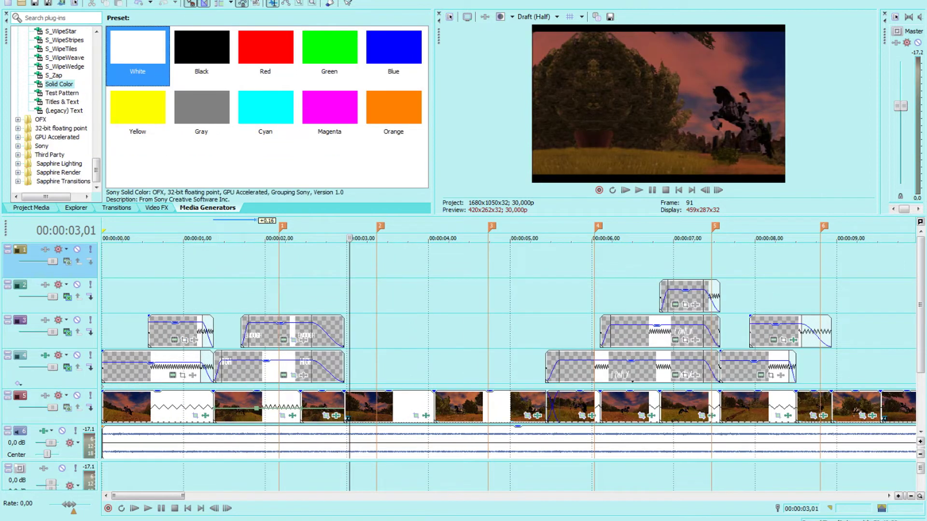
Step: Add a white Solid Color event to the empty top track at marker 1 and trim it to a short flash
{"action": "left_click_drag", "start_coordinate": [138, 47], "coordinate": [290, 261]}
{"action": "right_click", "coordinate": [320, 261]}
{"action": "left_click", "coordinate": [338, 373]}
{"action": "scroll", "coordinate": [338, 338], "scroll_direction": "up", "scroll_amount": 2}
{"action": "left_click_drag", "start_coordinate": [386, 261], "coordinate": [388, 261]}
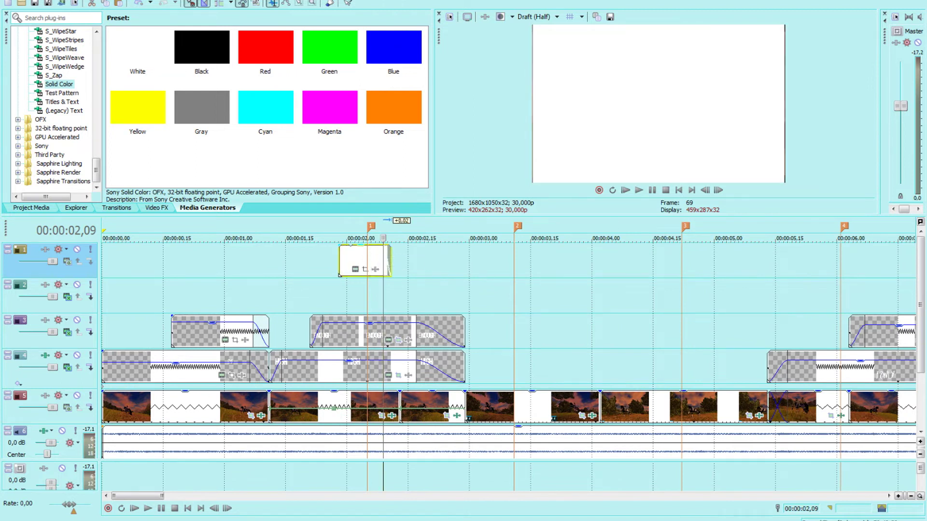
Step: Set the white flash track's compositing mode to Overlay
{"action": "left_click", "coordinate": [371, 261]}
{"action": "left_click", "coordinate": [66, 250]}
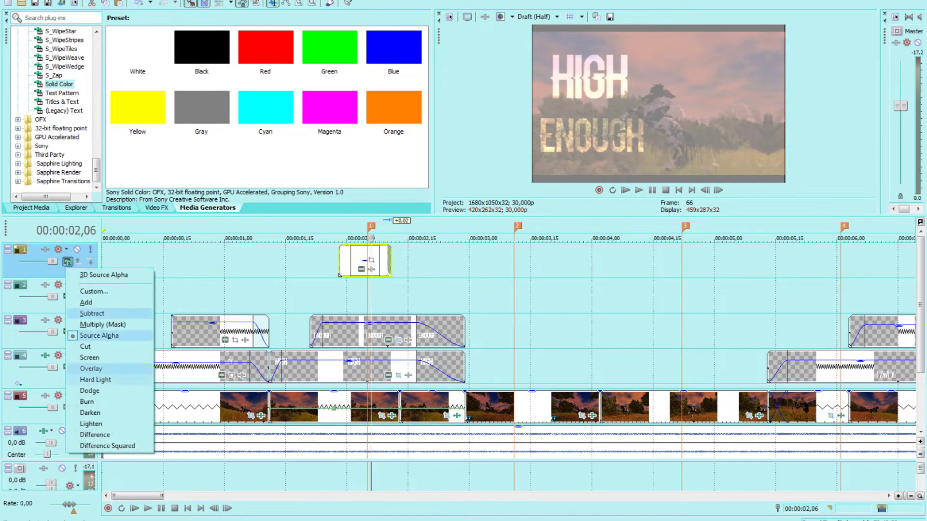
{"action": "left_click", "coordinate": [97, 396]}
Step: Trim the start of the white flash closer to marker 1, soften it with short fades, and copy it
{"action": "left_click_drag", "start_coordinate": [339, 261], "coordinate": [350, 261]}
{"action": "key", "text": "Return"}
{"action": "key", "text": "Return"}
{"action": "right_click", "coordinate": [371, 261]}
{"action": "key", "text": "Escape"}
{"action": "right_click", "coordinate": [367, 261]}
{"action": "left_click", "coordinate": [395, 306]}
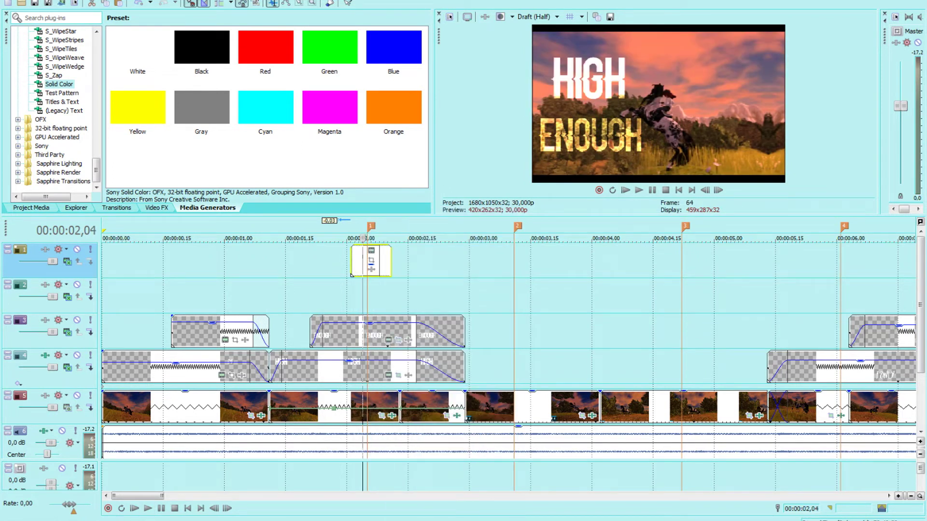
Step: Paste the white flash on the same track at each of markers 2 to 7
{"action": "left_click", "coordinate": [506, 261]}
{"action": "key", "text": "ctrl+v"}
{"action": "right_click", "coordinate": [669, 261]}
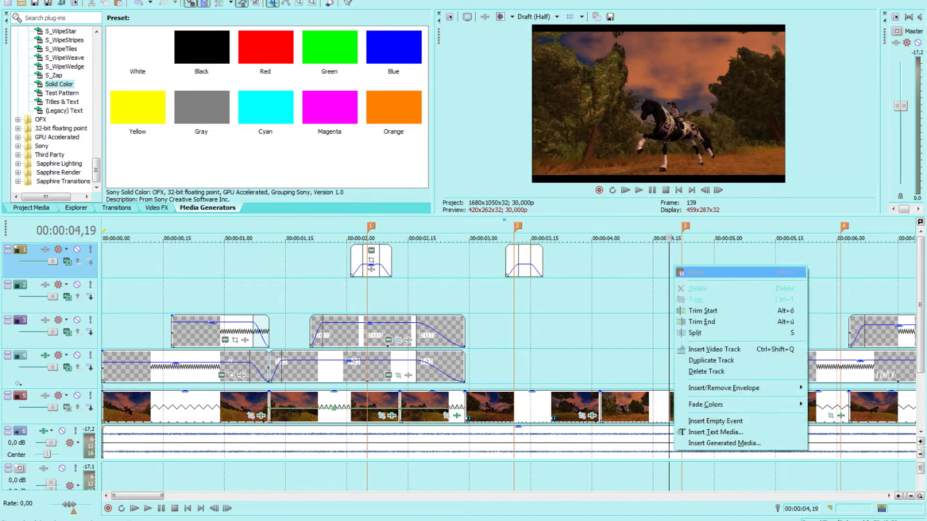
{"action": "left_click", "coordinate": [698, 315]}
{"action": "left_click", "coordinate": [824, 261]}
{"action": "key", "text": "ctrl+v"}
{"action": "key", "text": "Return"}
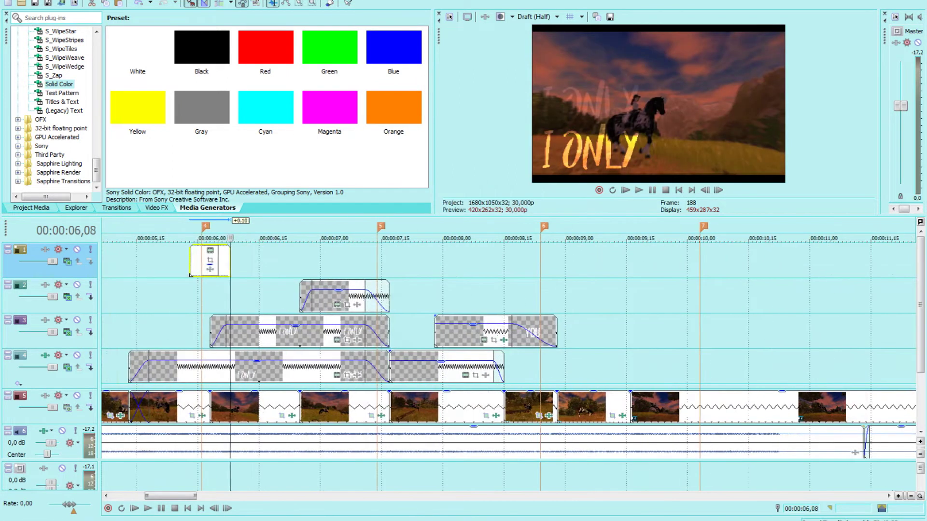
{"action": "left_click", "coordinate": [365, 261]}
{"action": "key", "text": "ctrl+v"}
{"action": "right_click", "coordinate": [530, 263]}
{"action": "left_click", "coordinate": [558, 315]}
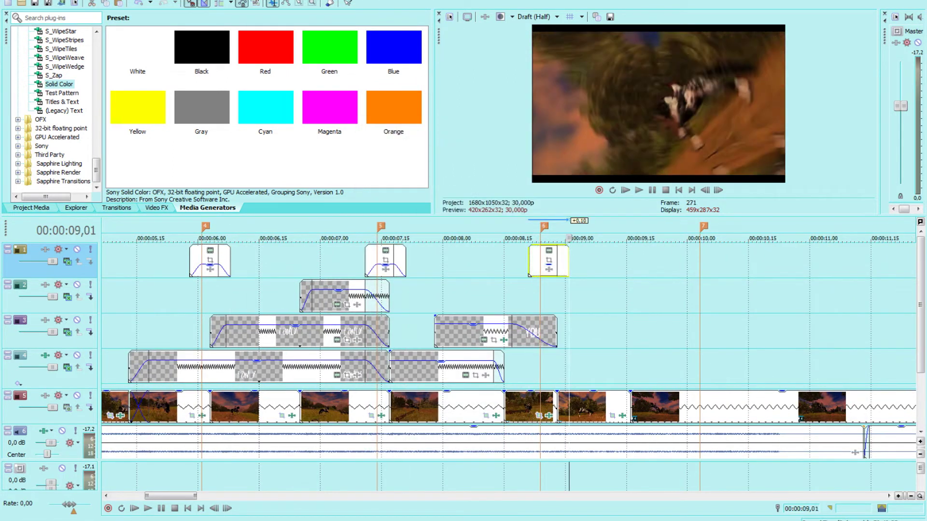
{"action": "left_click", "coordinate": [689, 261]}
Step: Play back the edit to check the white flashes against the beats
{"action": "left_click", "coordinate": [638, 190]}
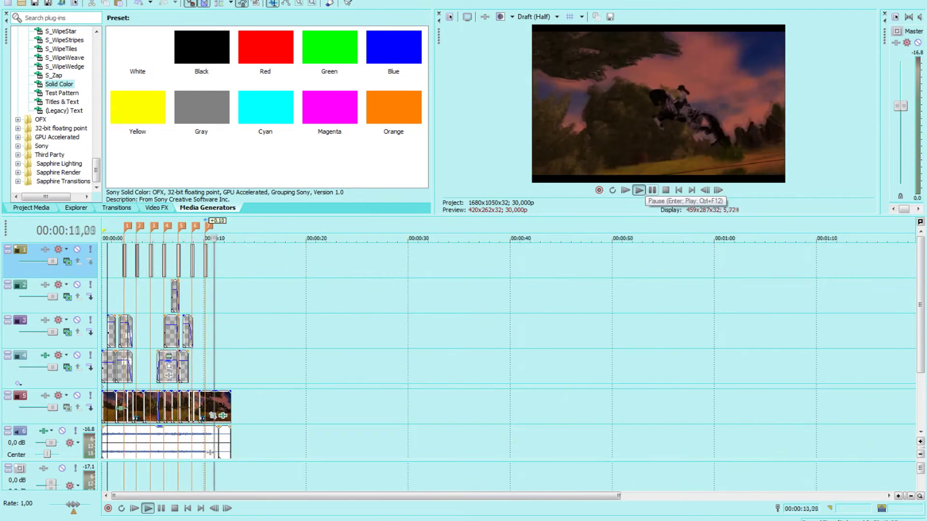
{"action": "key", "text": "Up"}
{"action": "key", "text": "Up"}
{"action": "key", "text": "Up"}
{"action": "key", "text": "space"}
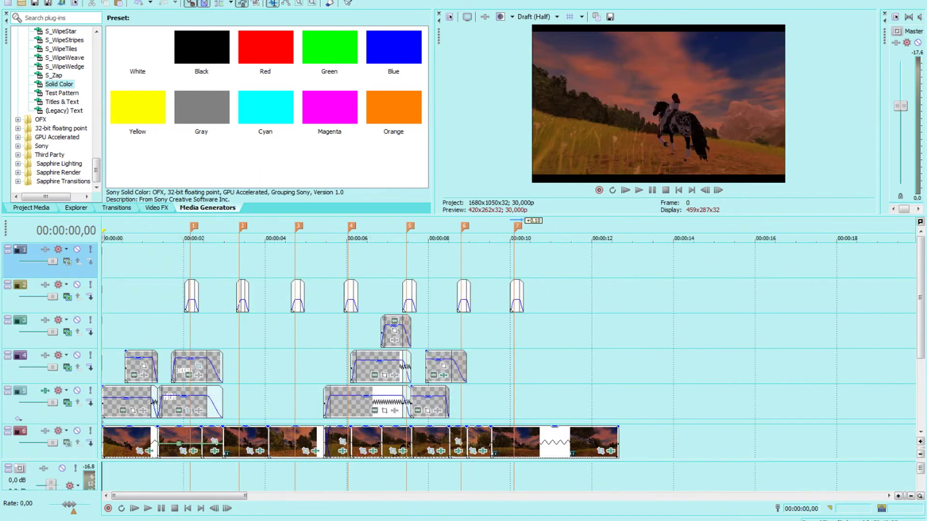
Step: Import the smoke overlay video from the Letöltések folder and lay it on the empty top track along the whole edit
{"action": "key", "text": "ctrl+o"}
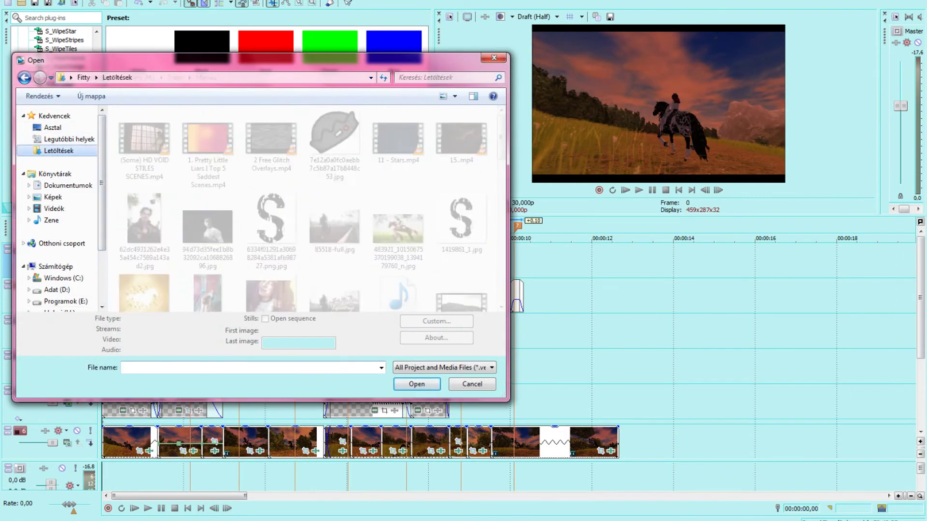
{"action": "scroll", "coordinate": [396, 119], "scroll_direction": "down", "scroll_amount": 5}
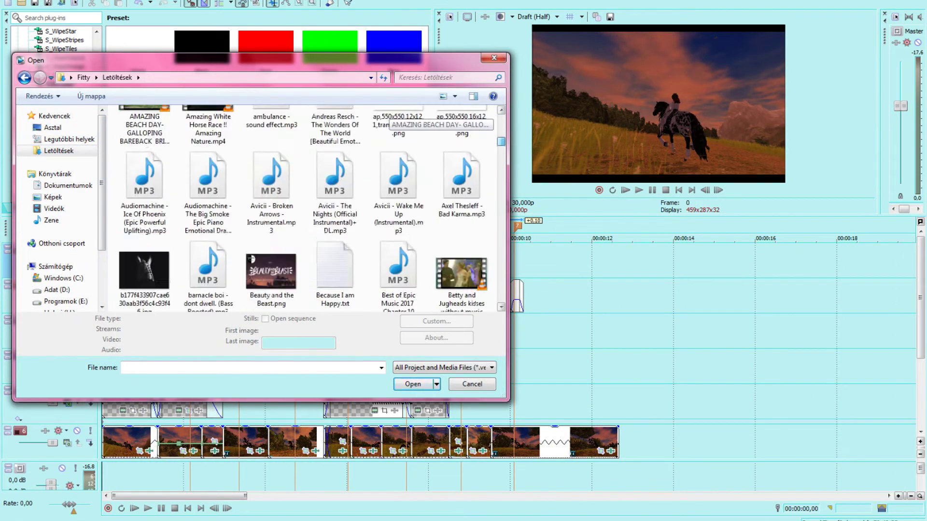
{"action": "scroll", "coordinate": [396, 118], "scroll_direction": "down", "scroll_amount": 10}
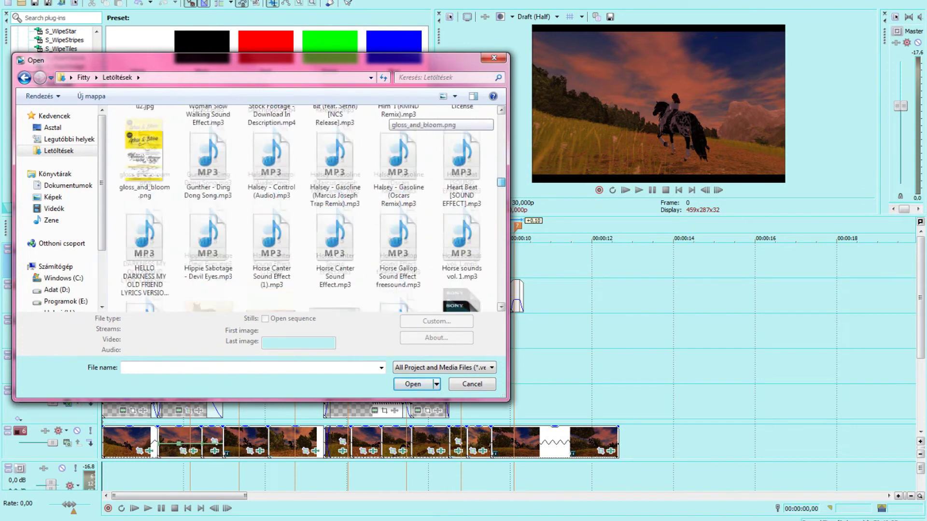
{"action": "scroll", "coordinate": [396, 118], "scroll_direction": "down", "scroll_amount": 10}
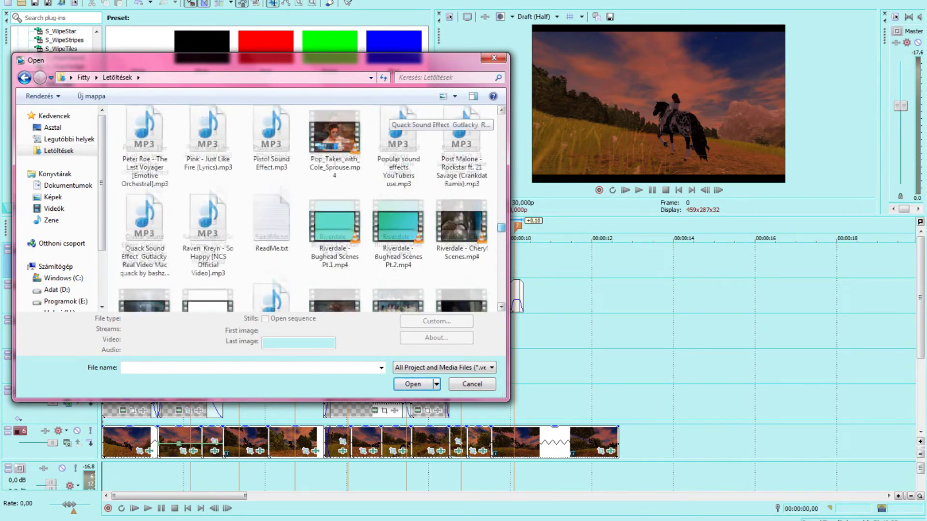
{"action": "scroll", "coordinate": [396, 118], "scroll_direction": "up", "scroll_amount": 5}
{"action": "left_click", "coordinate": [208, 193]}
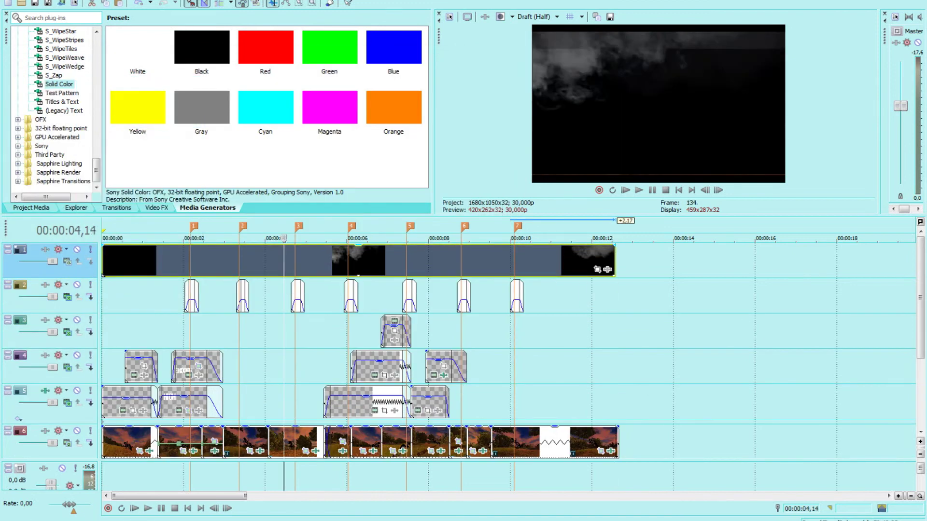
Step: Blend the smoke overlay in Screen mode at about half opacity and play back the result
{"action": "left_click", "coordinate": [67, 262]}
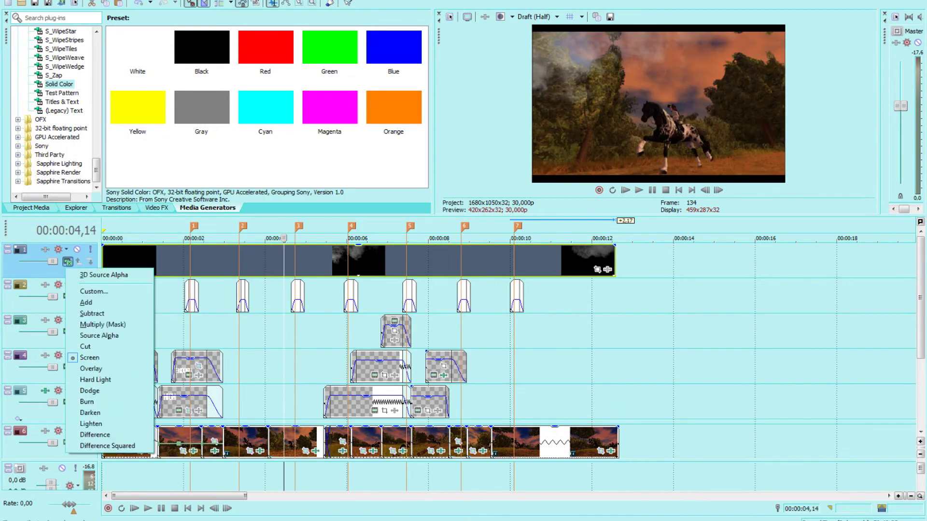
{"action": "left_click", "coordinate": [145, 261]}
{"action": "key", "text": "space"}
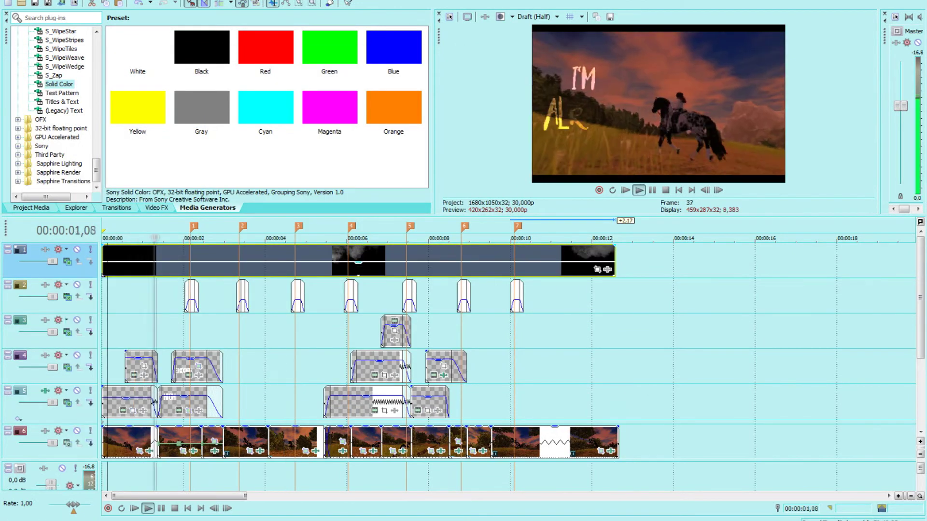